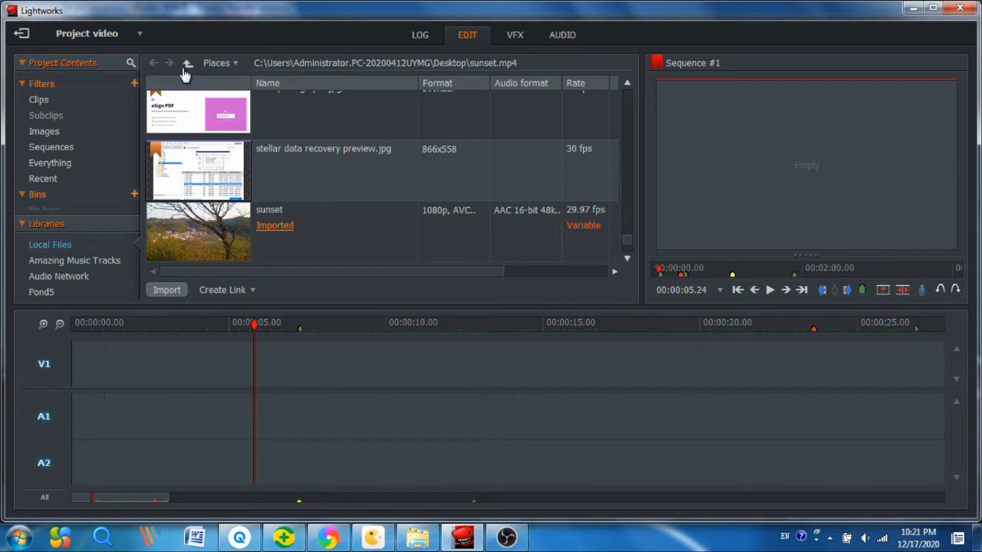
Place the sunset clip from the local files at the start of the timeline on tracks V1, A1 and A2.
click(218, 64)
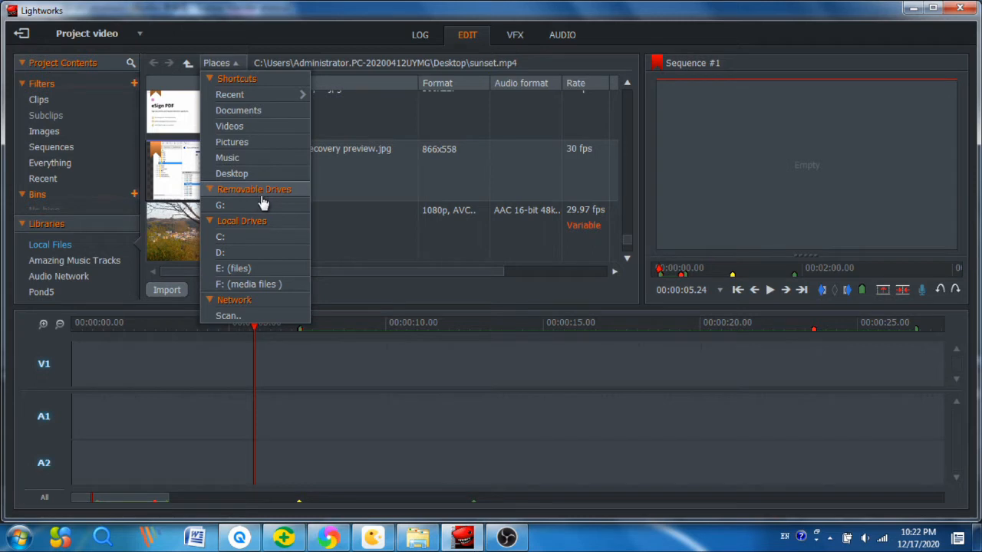
click(230, 175)
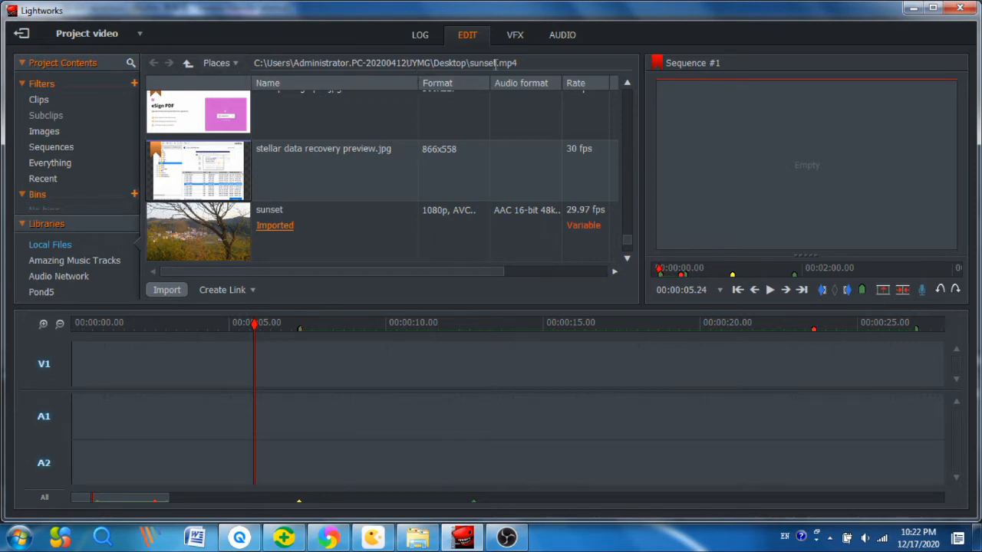
click(220, 239)
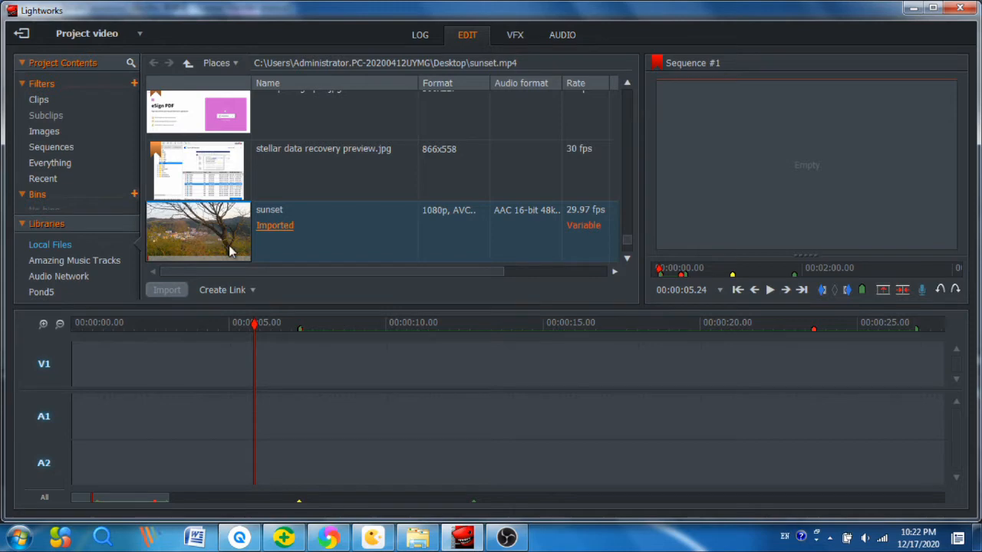
drag(190, 230, 82, 403)
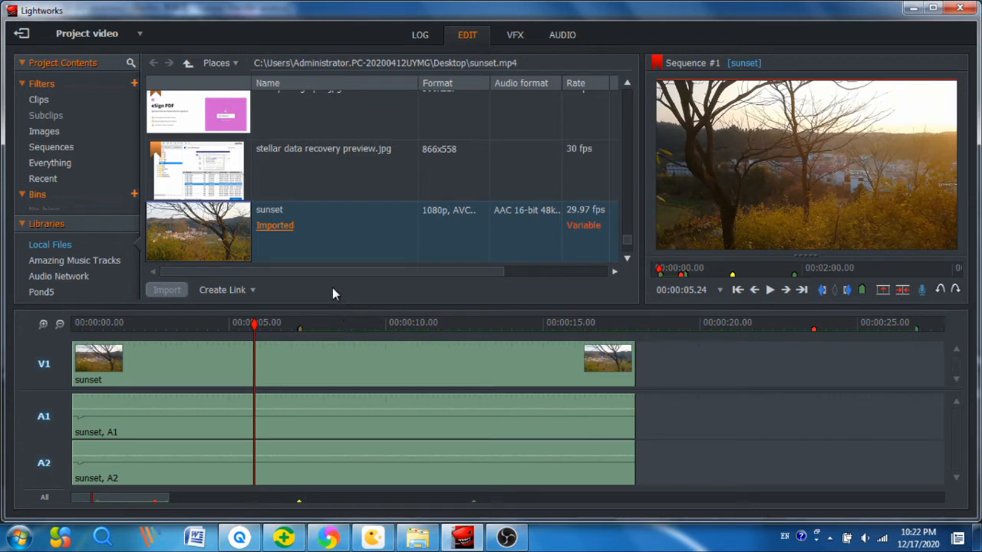
Split the sunset clip's video and both audio segments at the playhead position 00:00:05.24.
click(299, 353)
ctrl+click(281, 411)
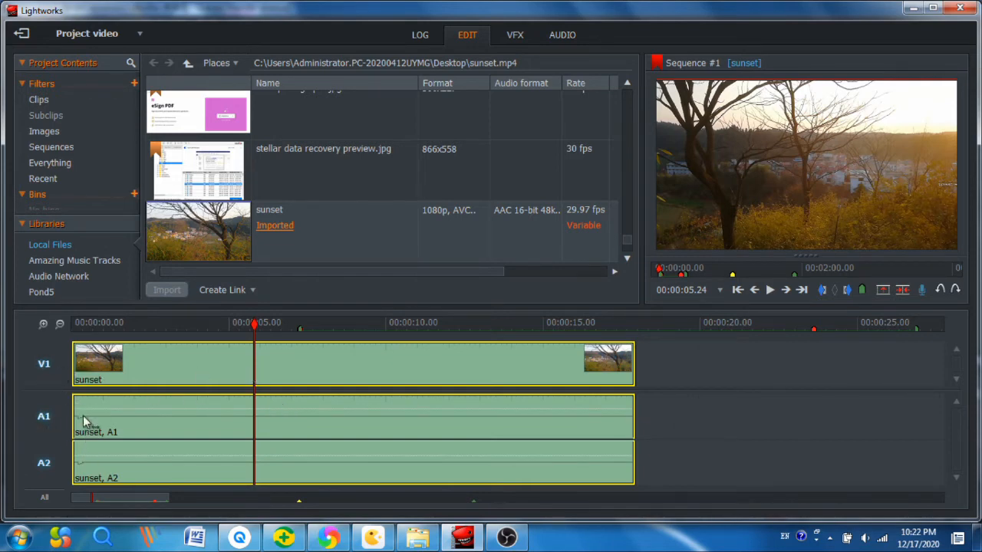
right_click(27, 405)
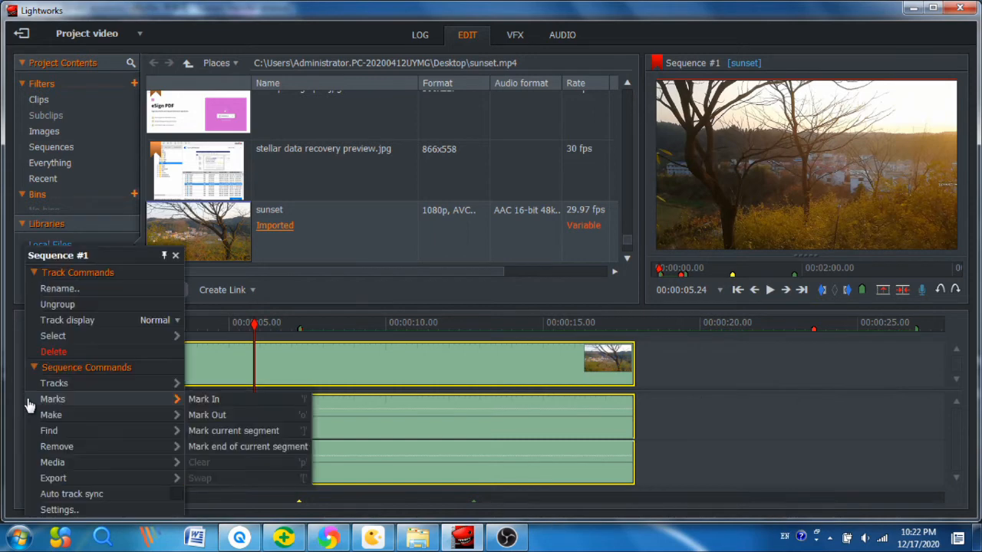
mouse_move(73, 389)
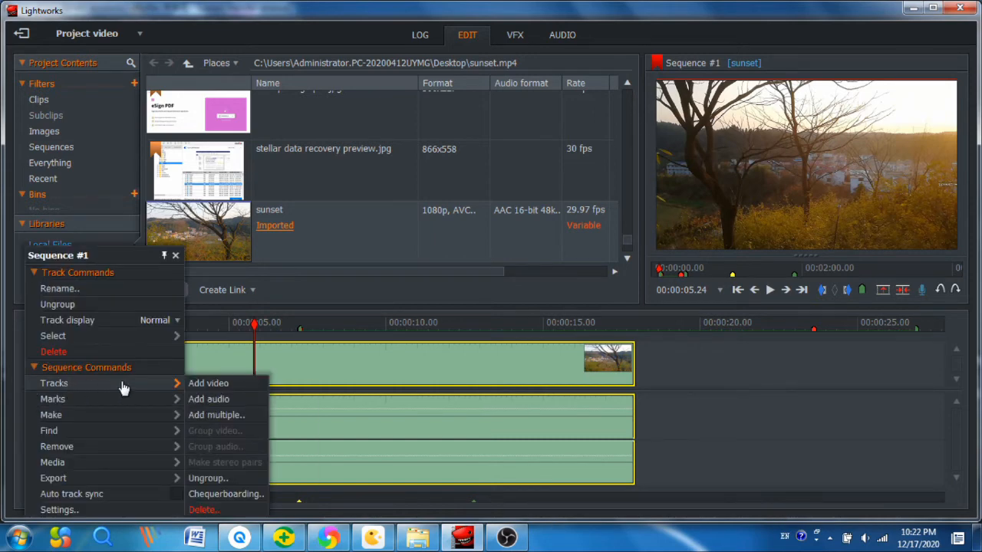
click(198, 405)
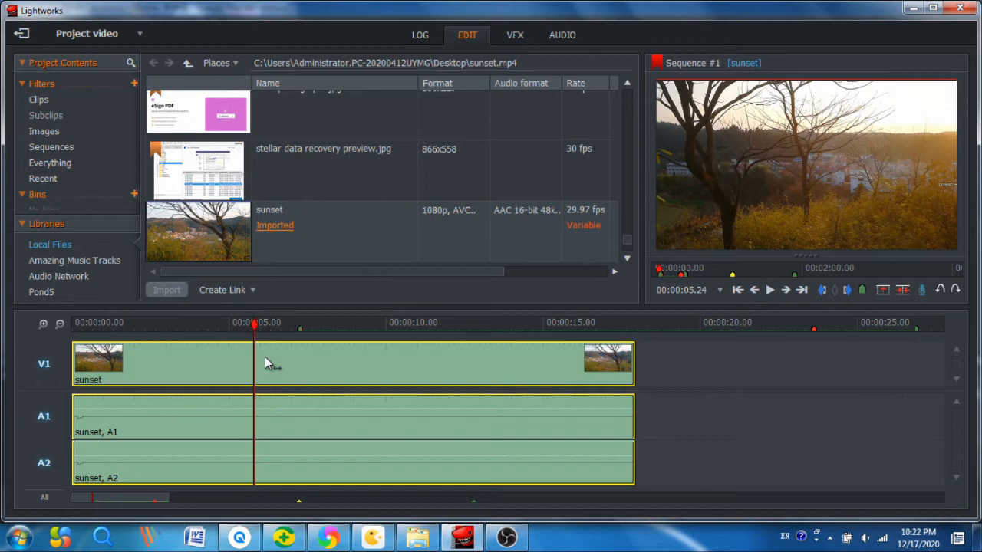
key(c)
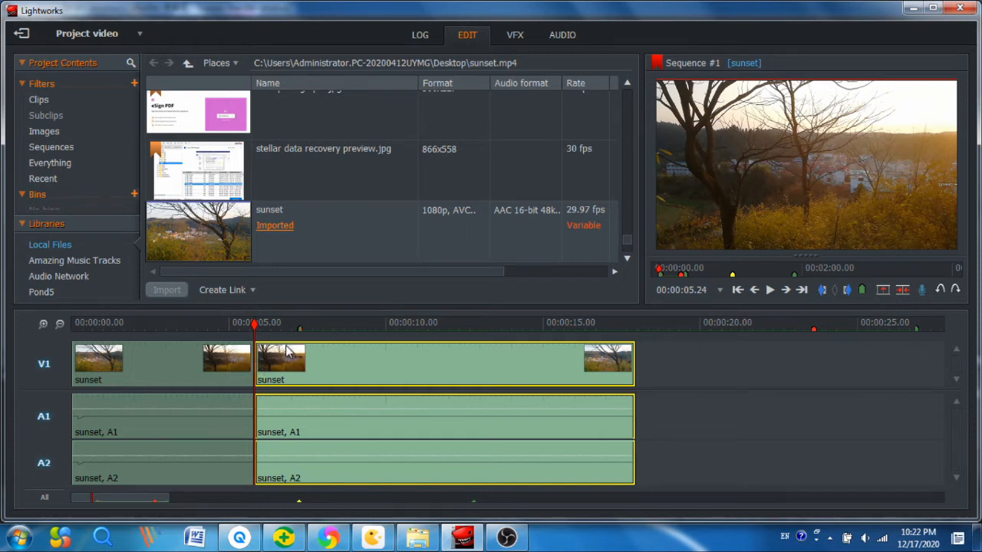
Delete the video and audio segments that lie before the cut, keeping the second part of the sunset clip.
click(214, 370)
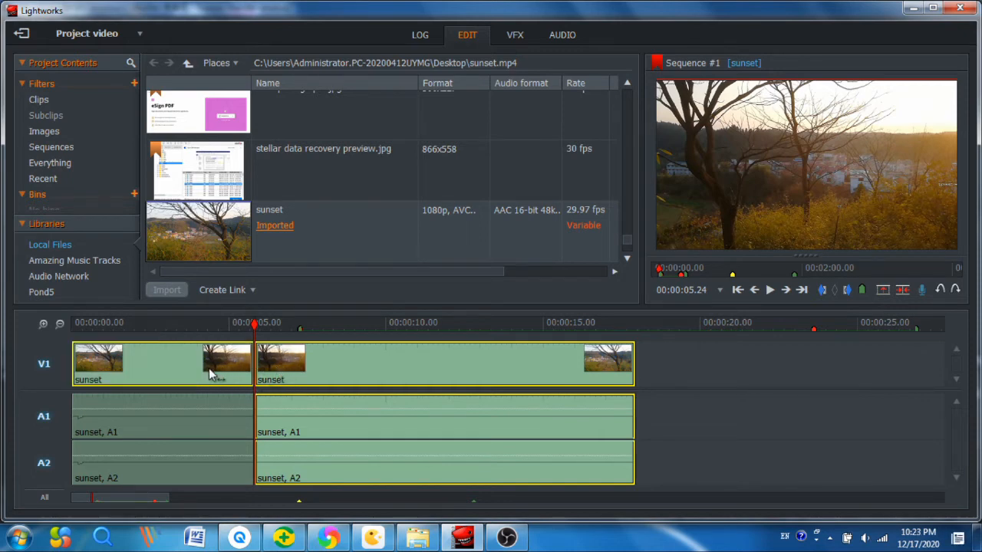
click(301, 374)
click(283, 461)
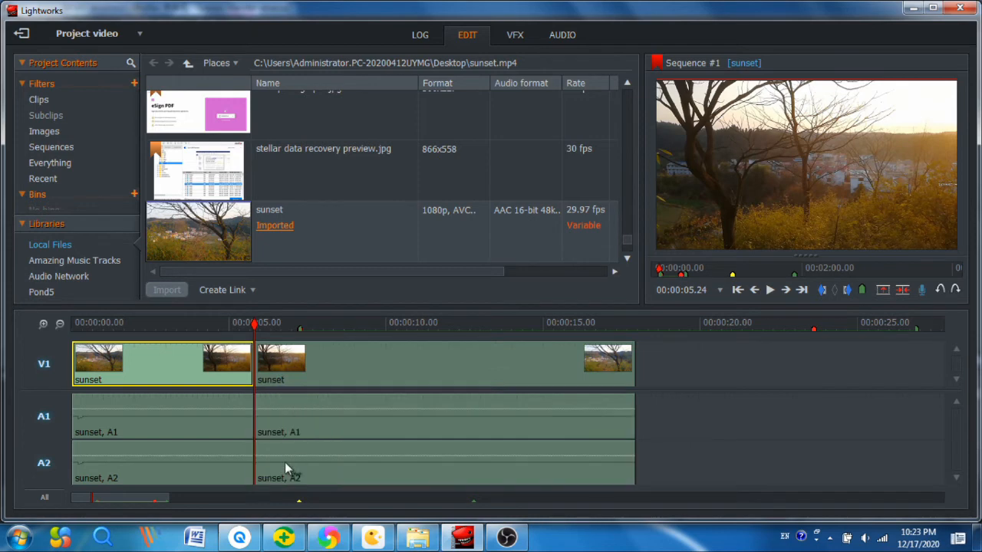
click(282, 461)
click(269, 458)
click(179, 412)
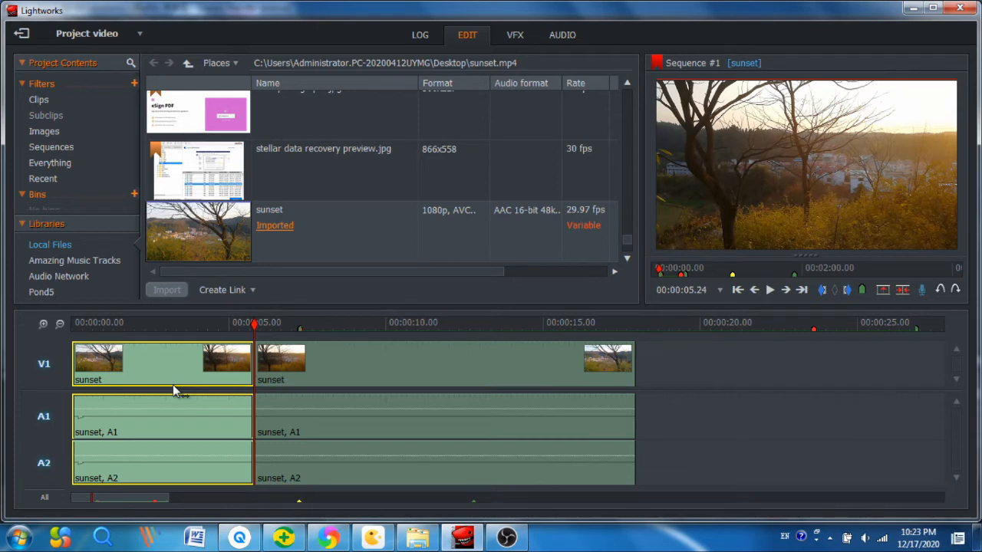
key(Delete)
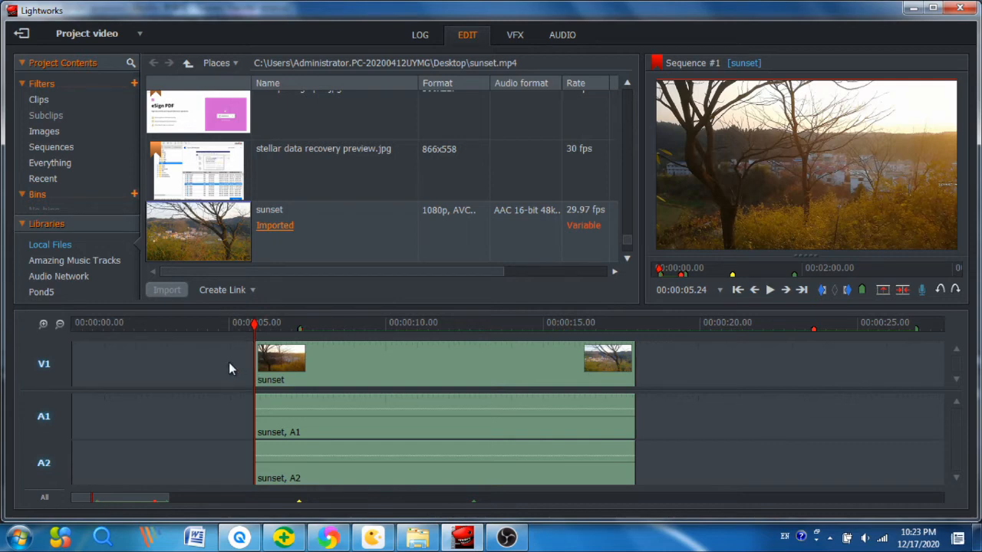
Remove the gaps from the sequence so the remaining sunset segment starts at the beginning of the timeline.
right_click(131, 379)
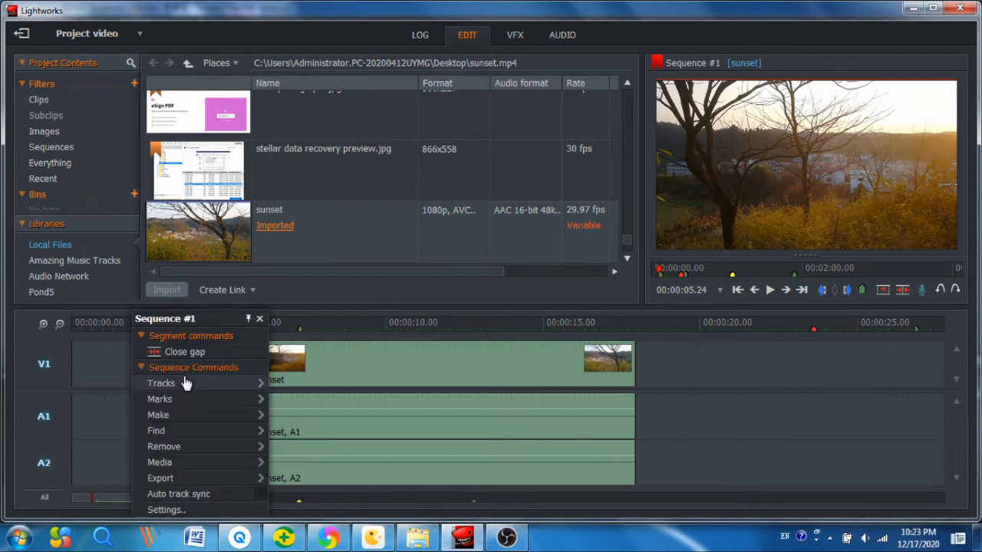
mouse_move(240, 452)
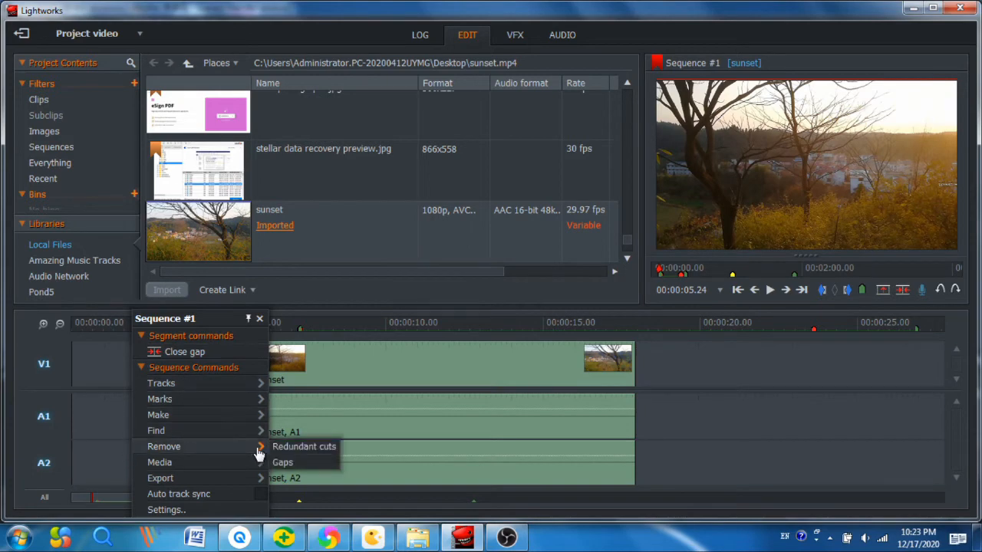
click(282, 462)
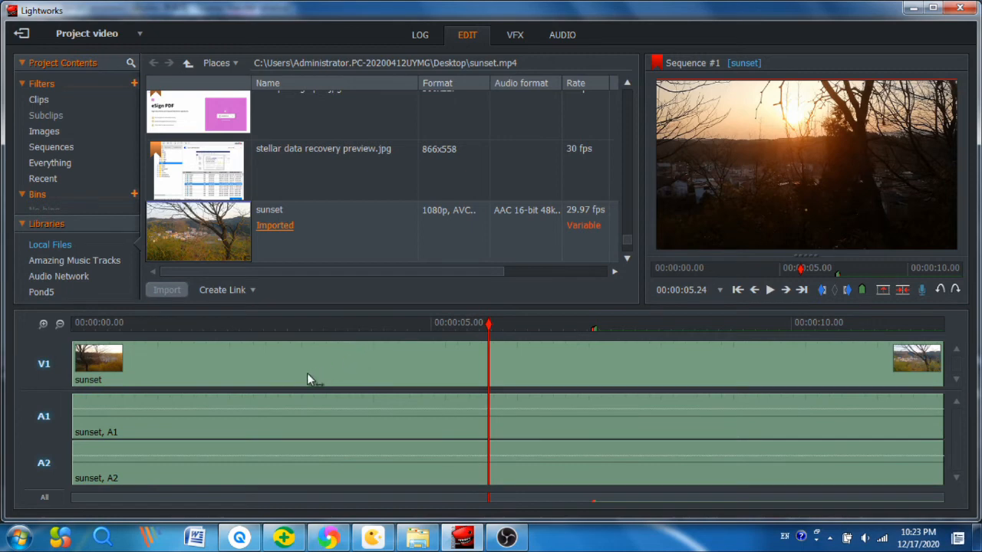
Examine the trimmed sunset clip closely and in full, previewing frames at different points of the sequence.
click(44, 325)
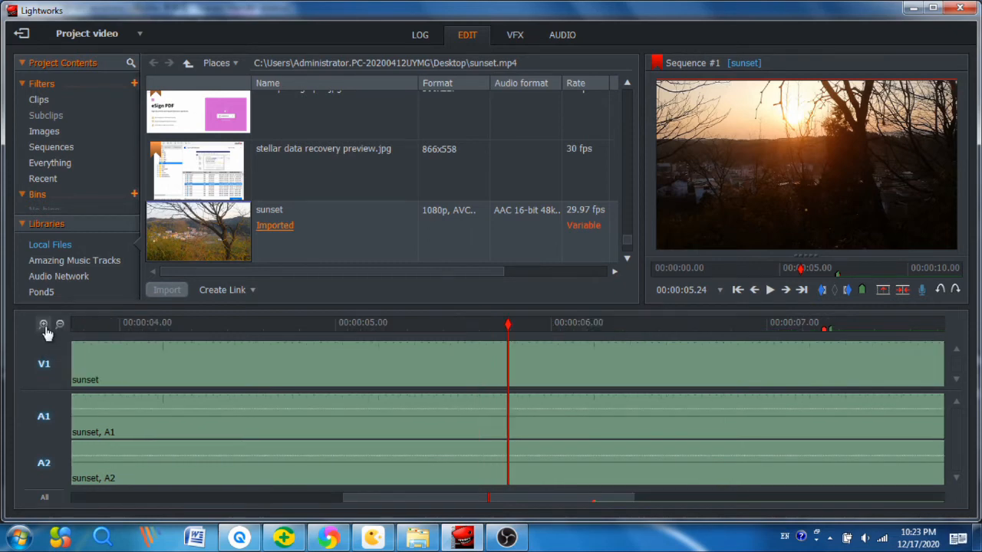
click(44, 324)
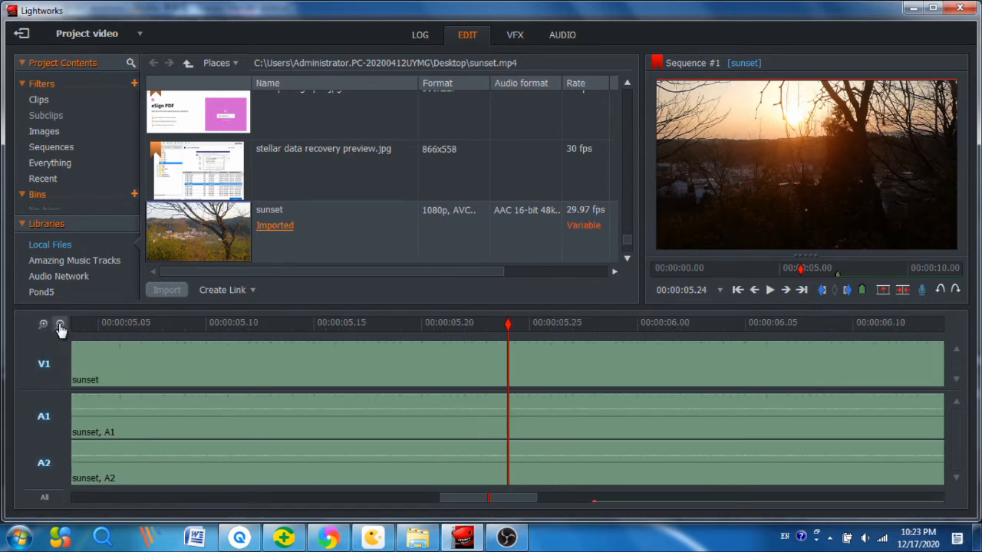
click(61, 326)
click(61, 326)
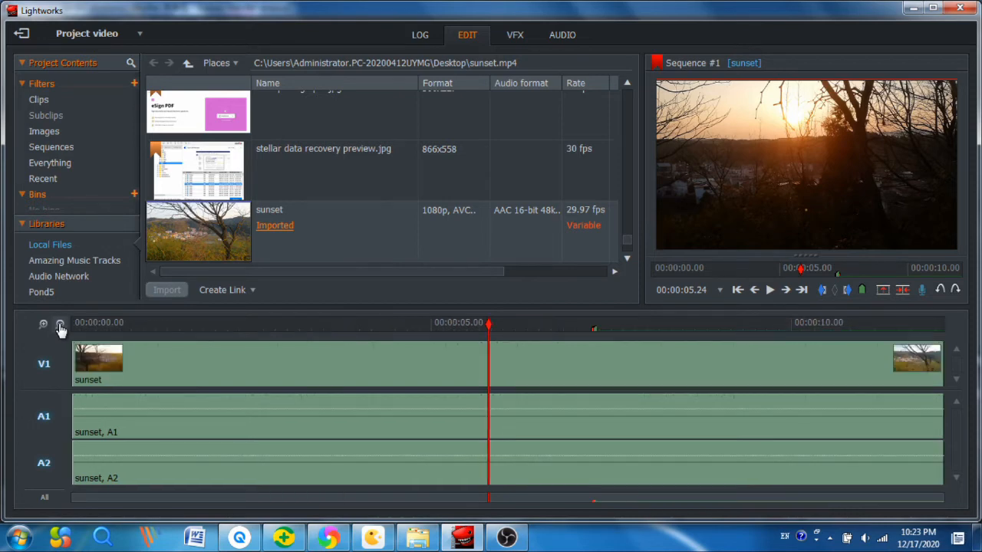
drag(292, 495, 222, 500)
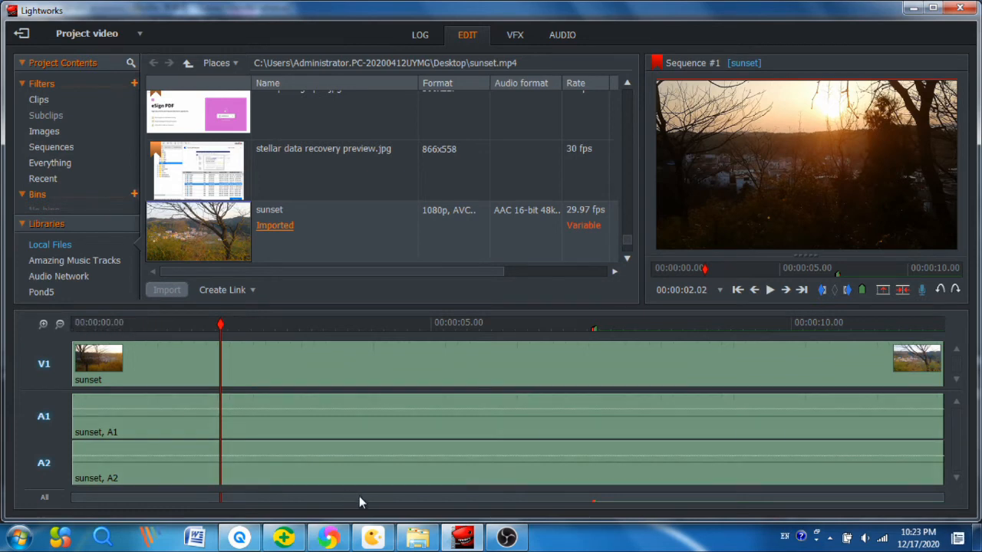
drag(359, 497, 314, 499)
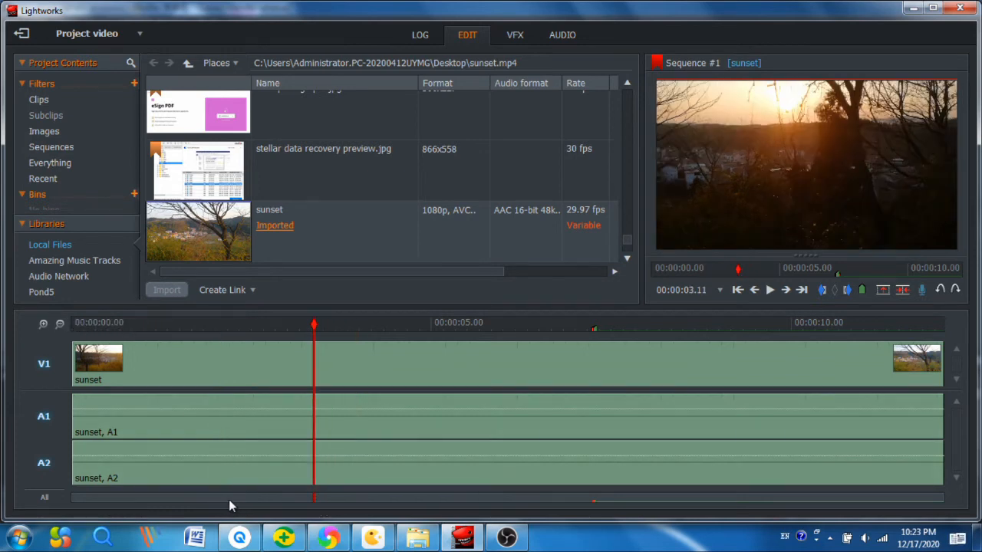
click(269, 498)
click(43, 324)
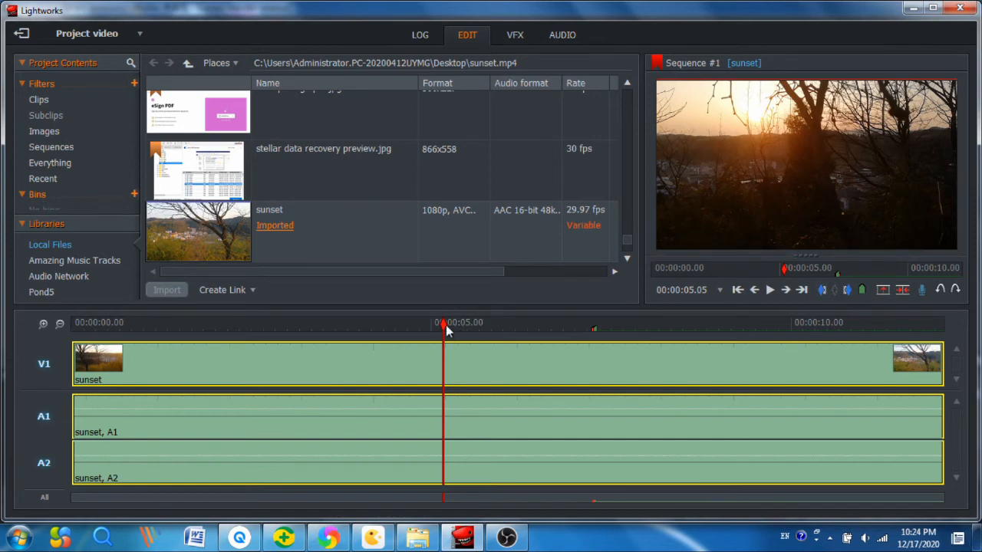
Mark the section of the sequence from 00:00:05.05 to 00:00:08.08 with an in and an out point.
drag(444, 337, 369, 349)
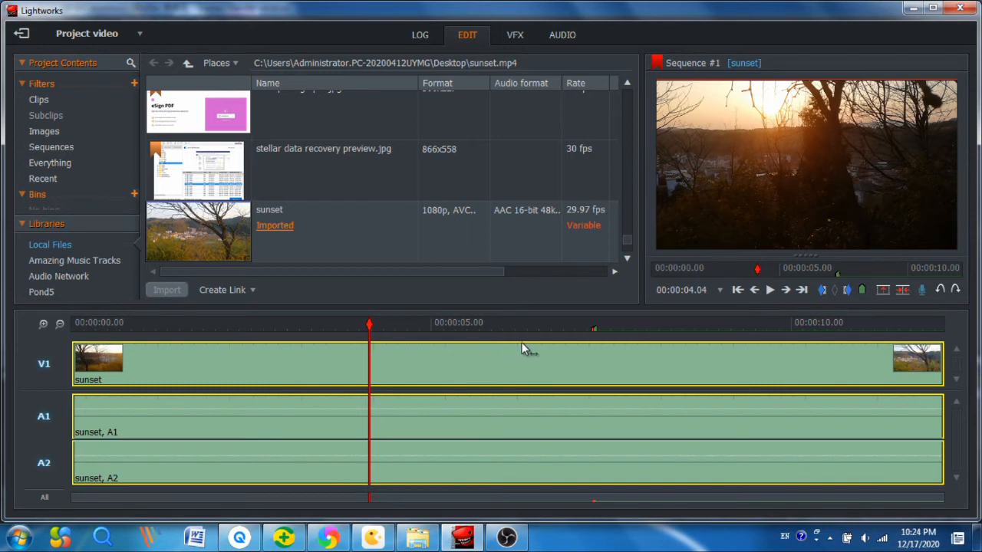
click(770, 290)
click(770, 290)
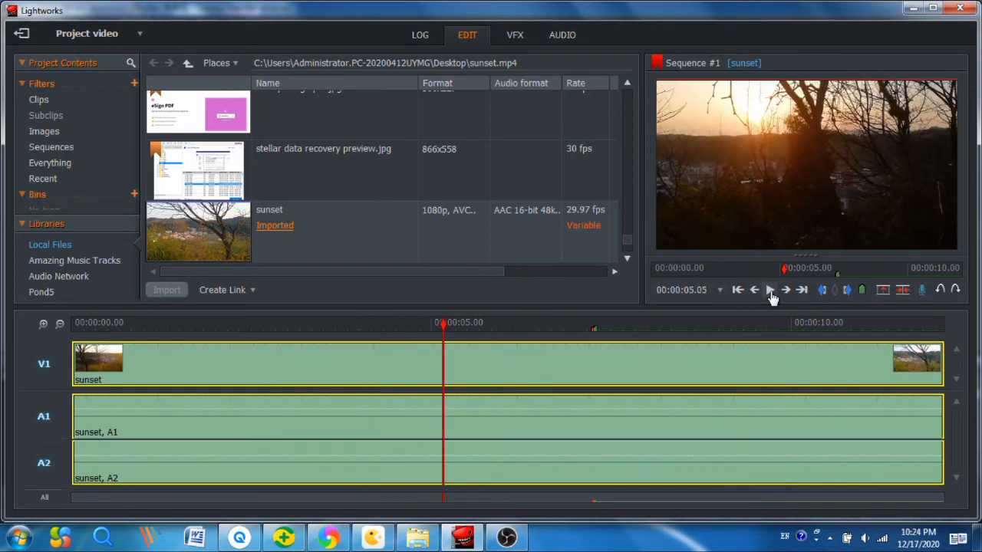
click(823, 294)
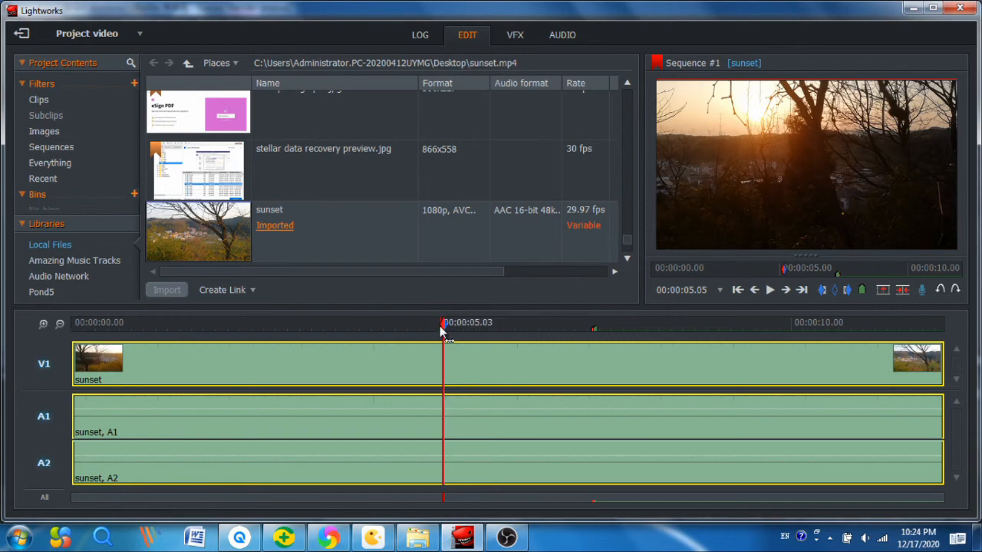
drag(443, 330, 666, 338)
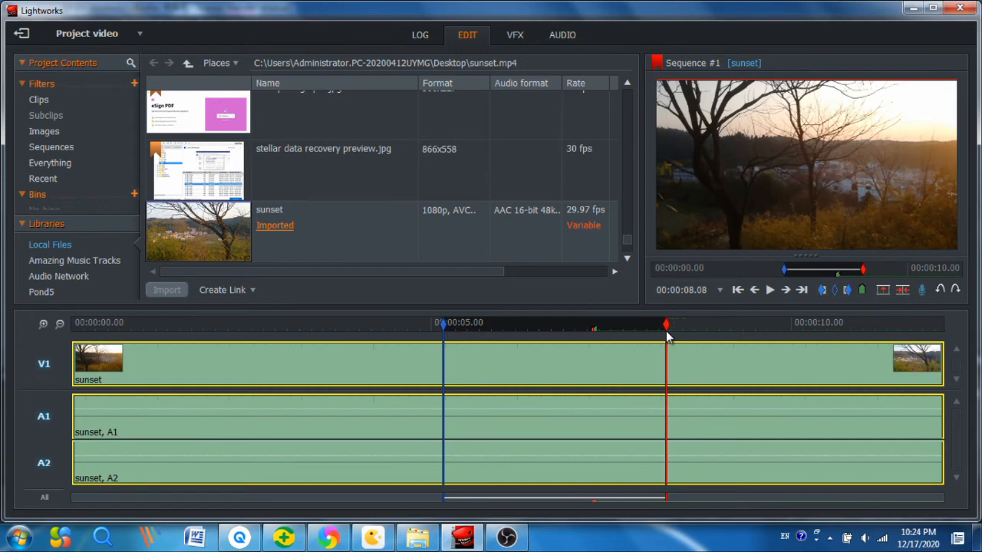
click(847, 292)
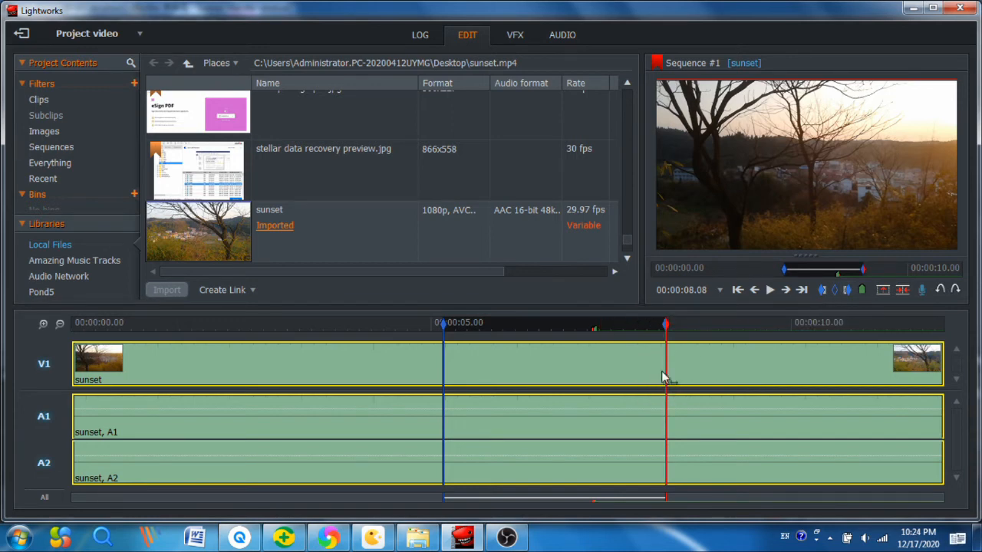
Try to delete the marked section while all segments are selected, and undo that deletion.
click(905, 298)
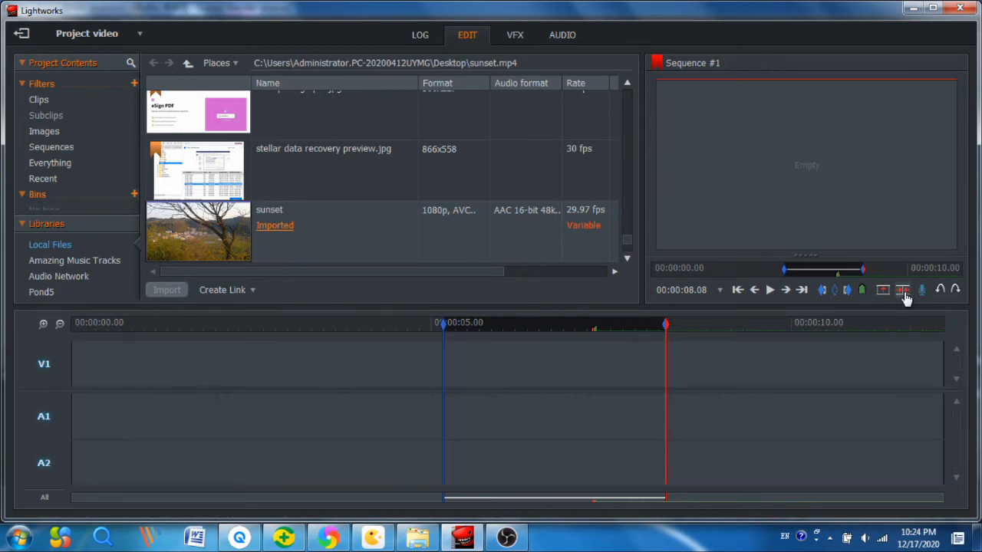
key(ctrl+z)
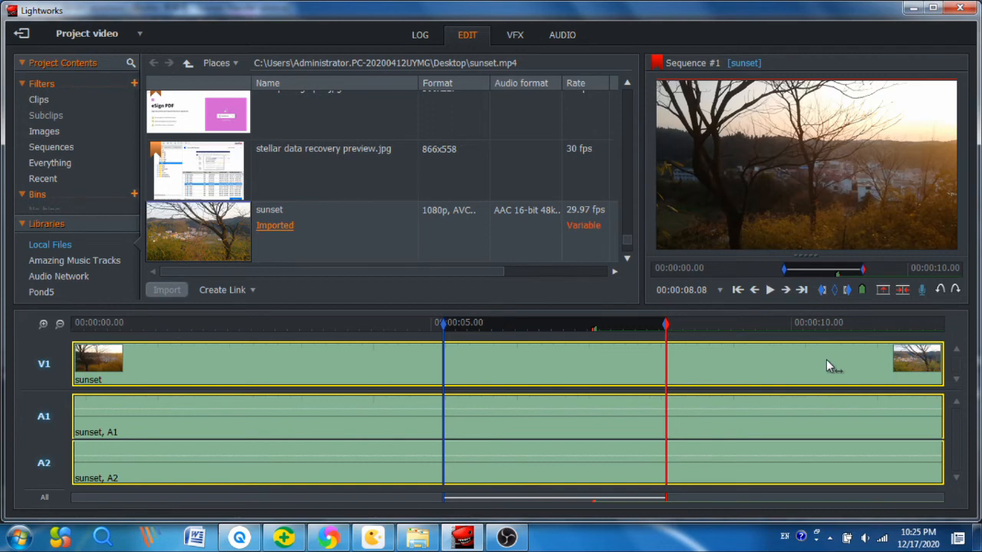
Deselect the video and both audio segments and delete the marked section from the sequence, closing the gap.
click(495, 365)
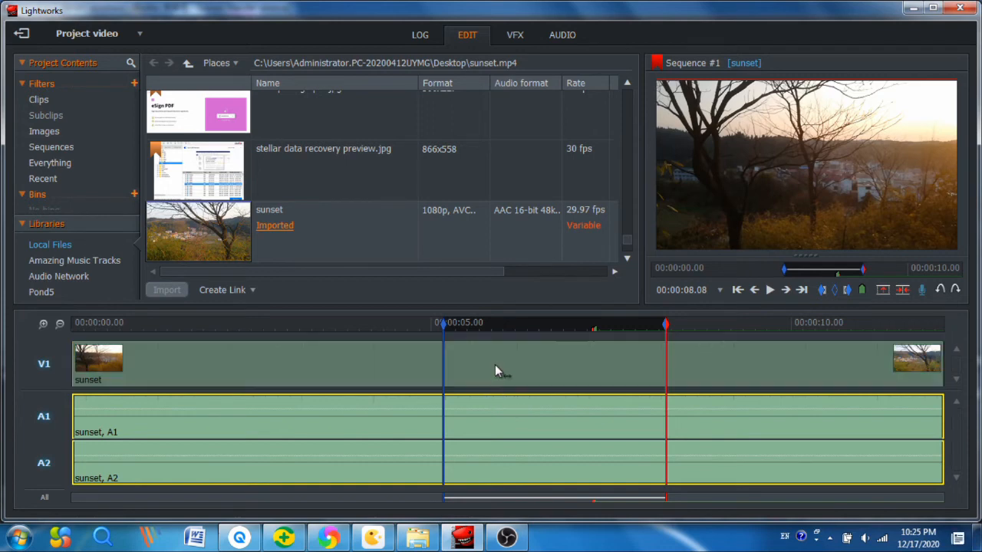
click(533, 406)
click(518, 459)
click(598, 435)
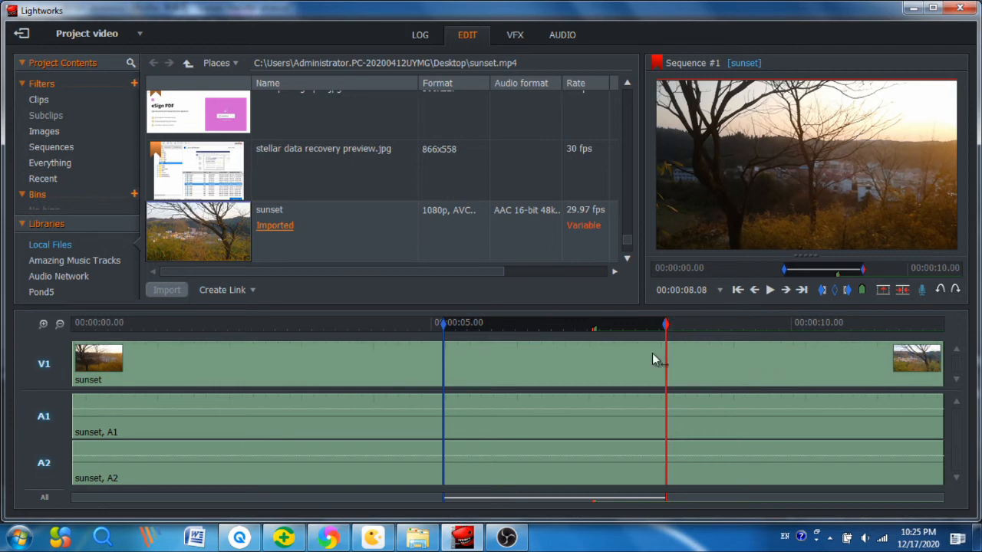
click(903, 290)
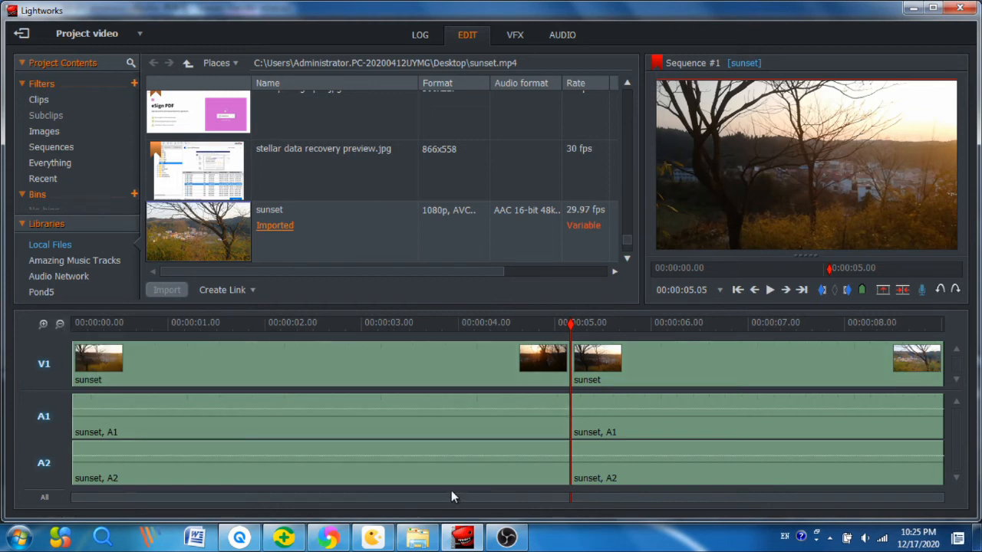
Open the H.264/MP4 (Free) export settings for the edited sequence and move their window off most of the preview.
drag(451, 495, 340, 499)
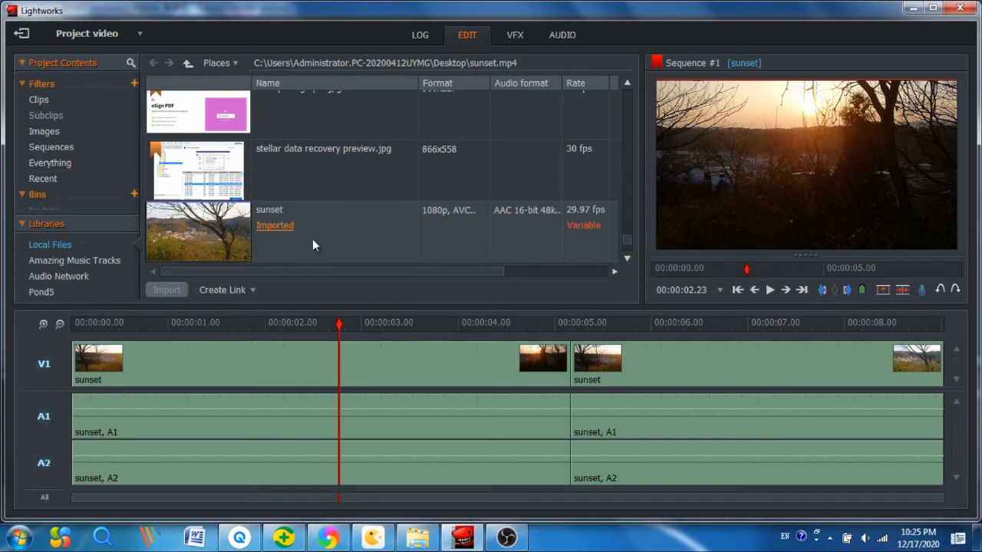
right_click(27, 421)
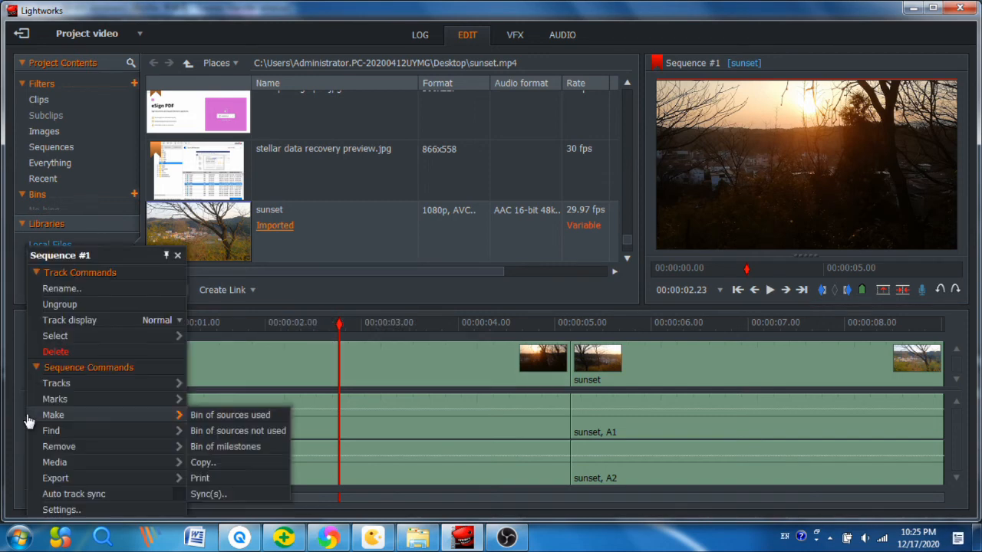
mouse_move(89, 455)
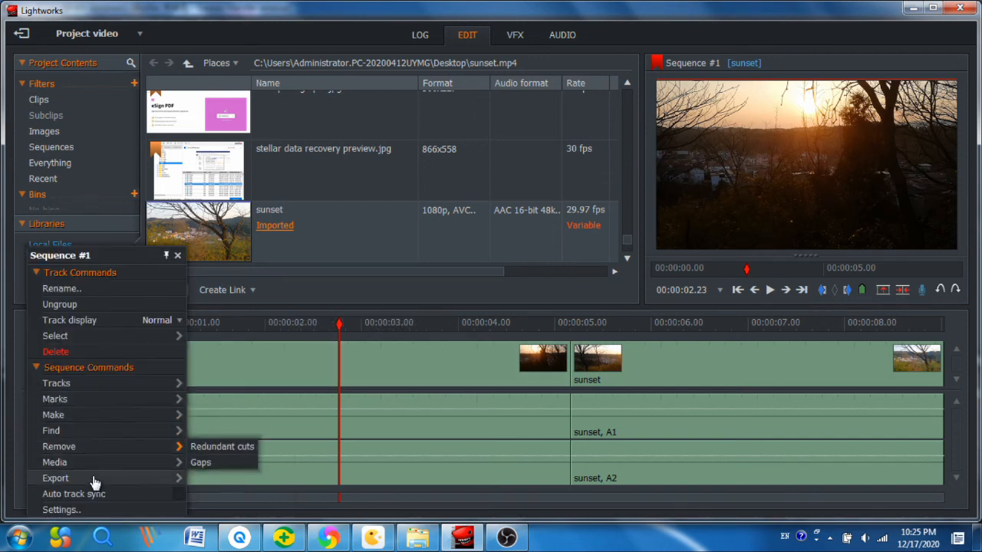
mouse_move(173, 478)
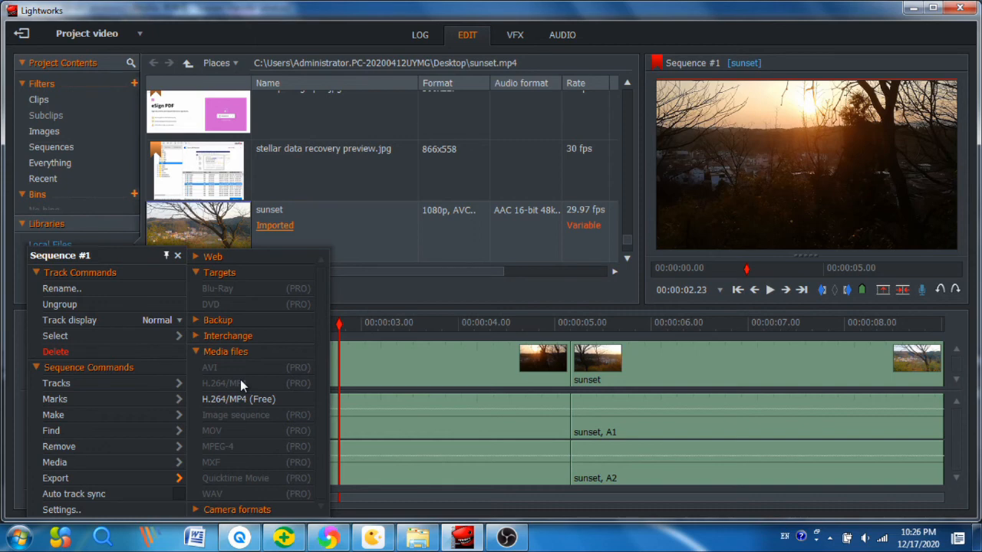
click(270, 405)
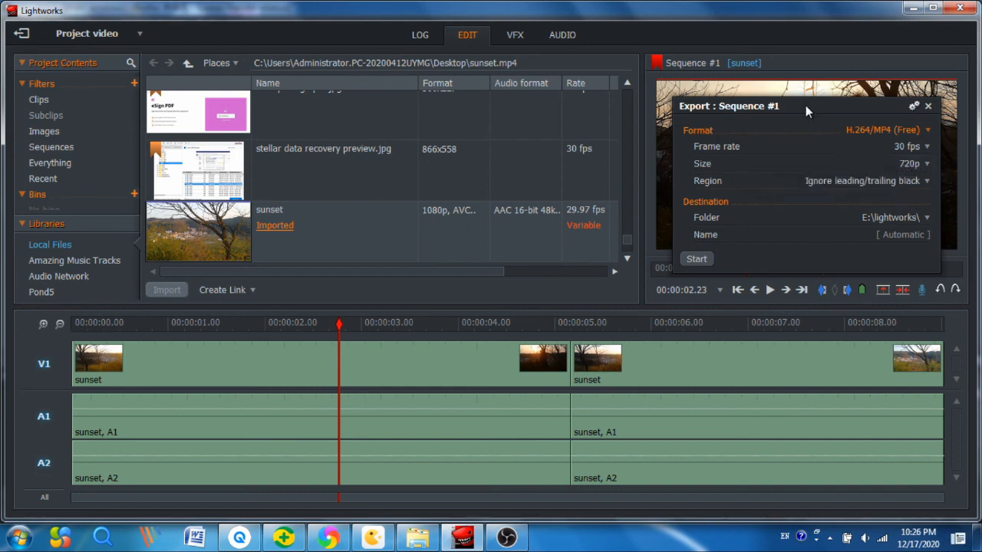
drag(805, 106, 620, 140)
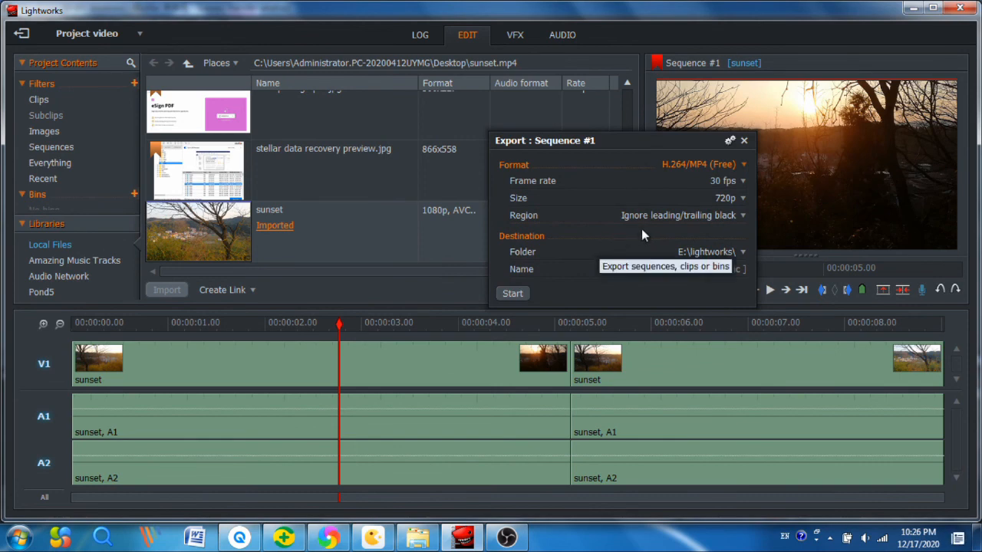
View the export destination folder choices, and close the folder browser and the export settings without starting the export.
click(717, 251)
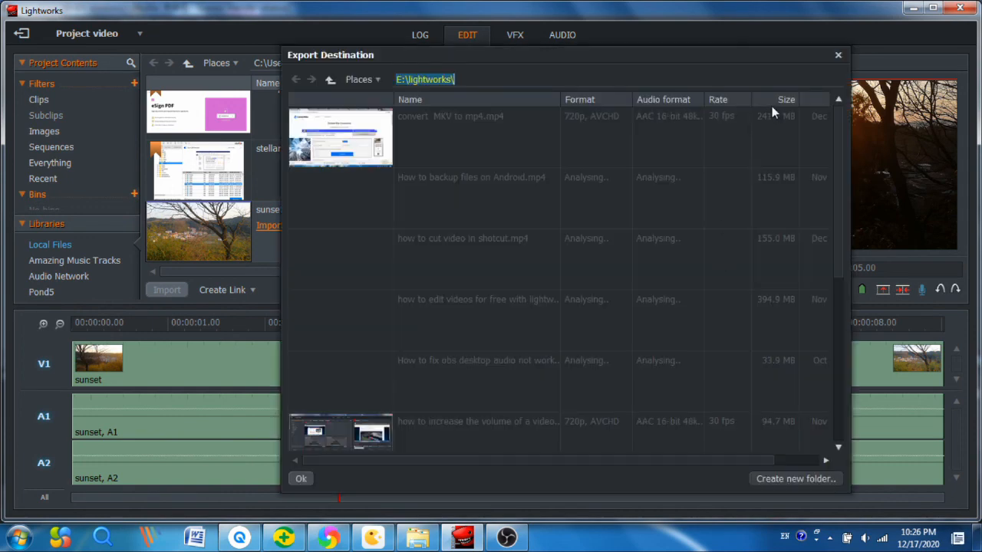
click(838, 55)
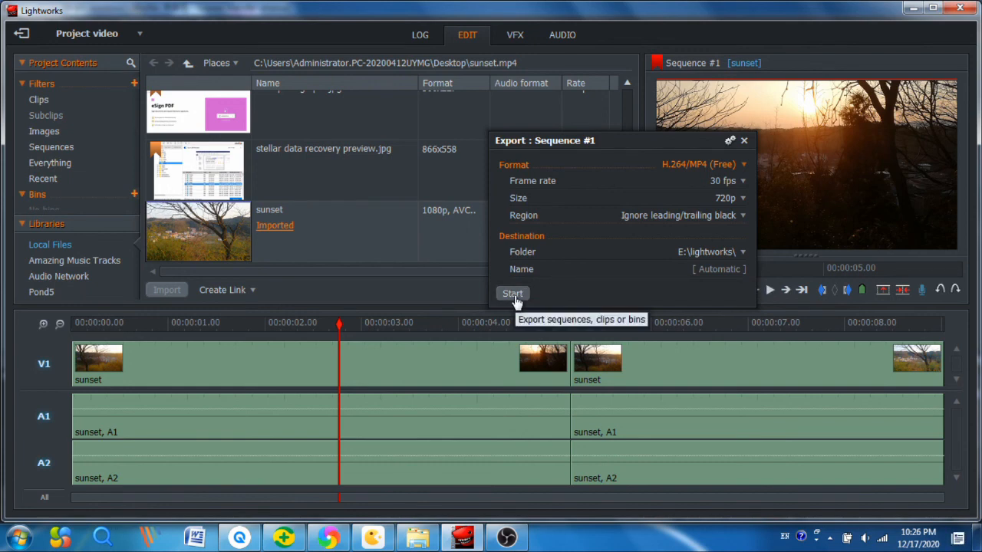
click(744, 141)
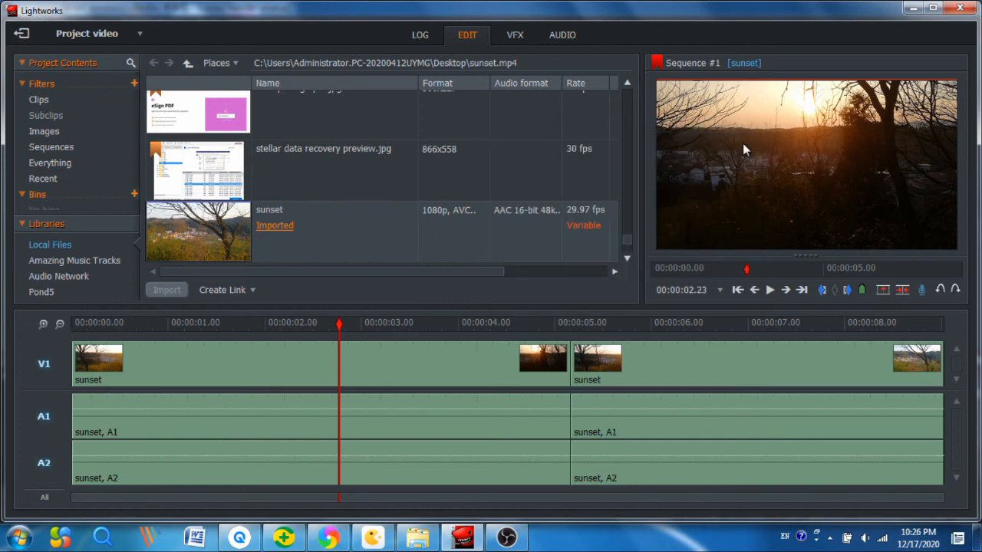